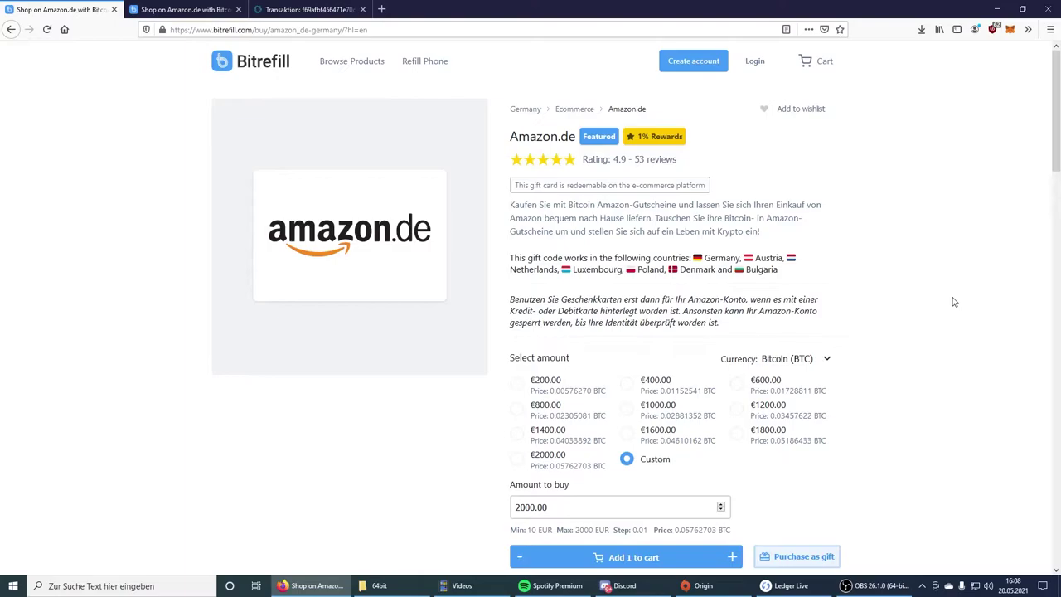
Step: Review the available price currencies for the Amazon.de gift card and switch the price display to Bitcoin (sats)
scroll(940, 296, "down", 1)
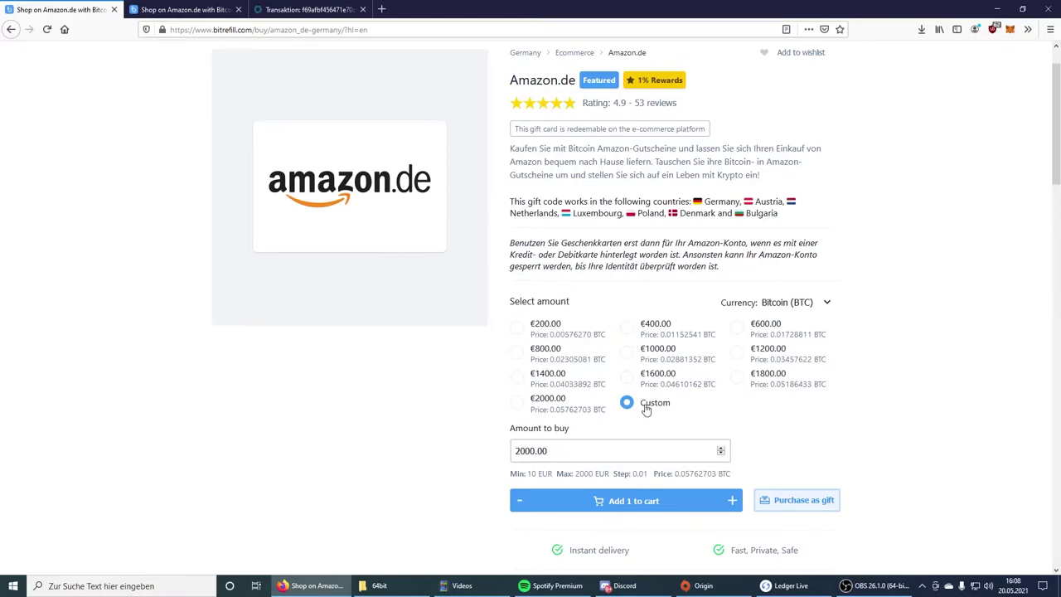
scroll(646, 409, "up", 1)
scroll(739, 304, "down", 1)
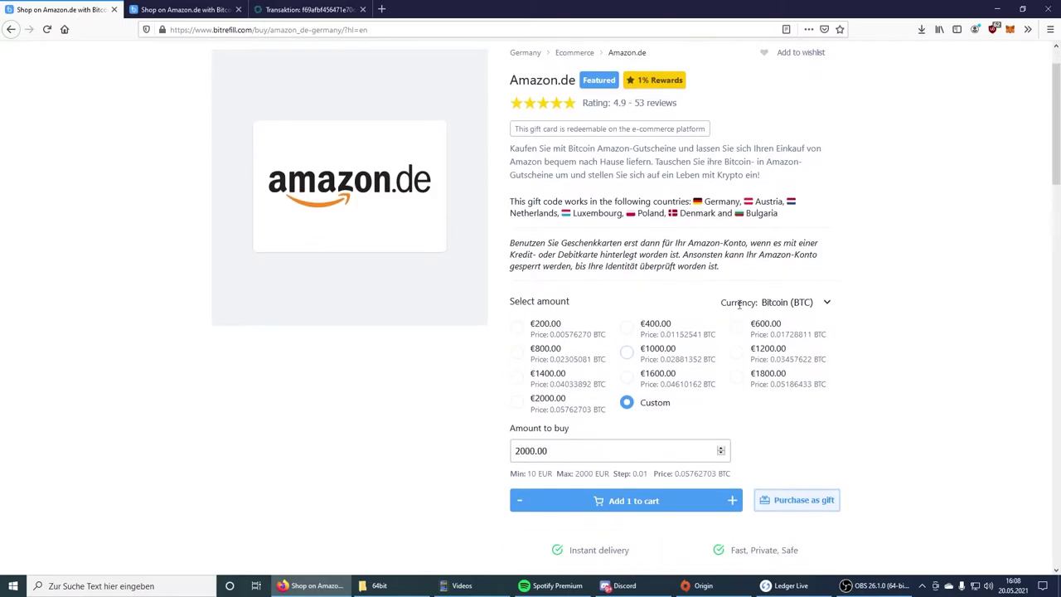
left_click(782, 302)
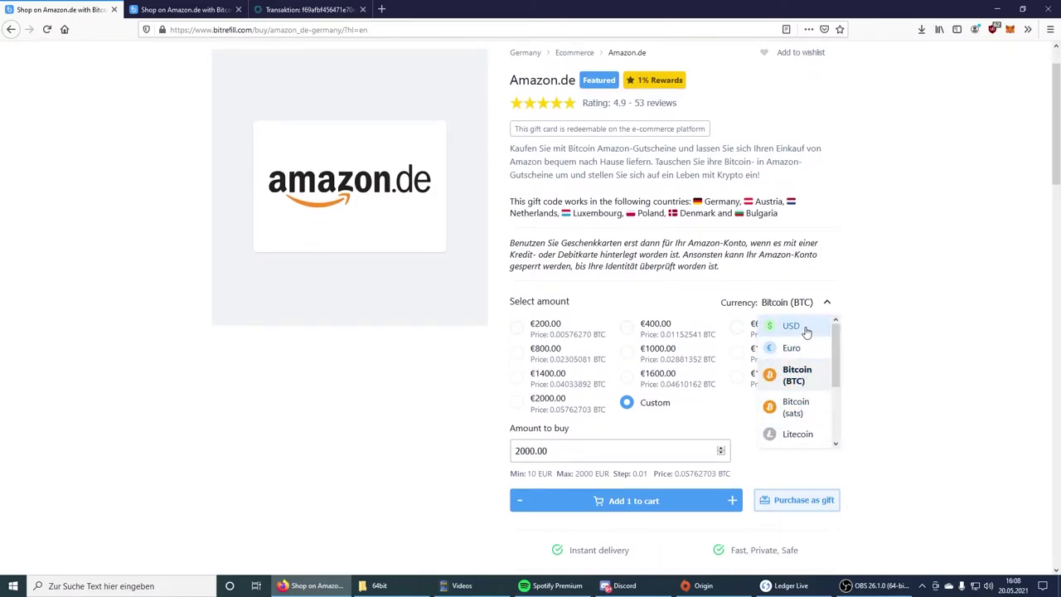
scroll(801, 393, "down", 2)
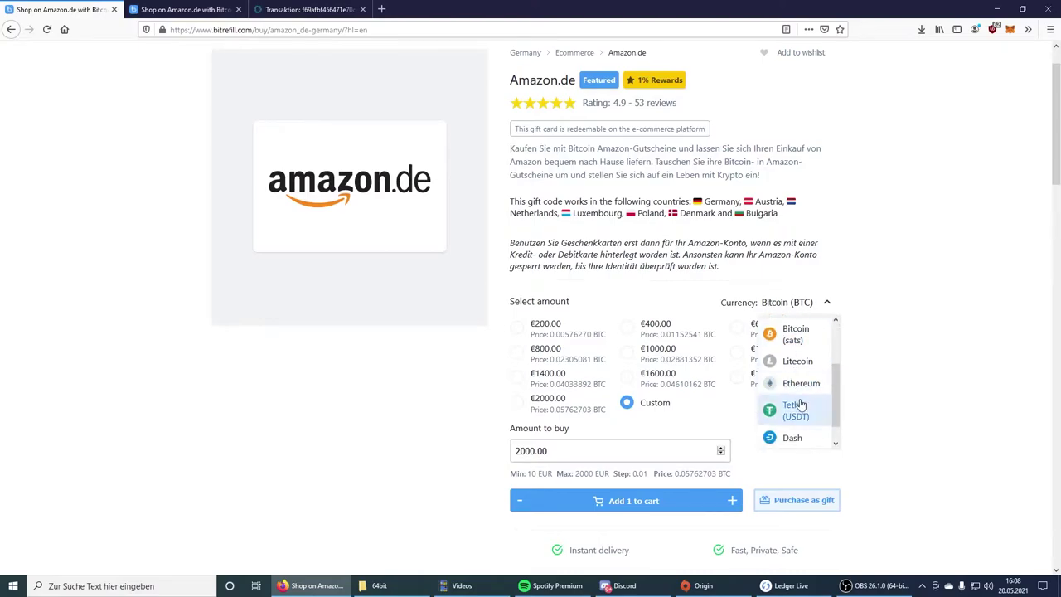
scroll(801, 427, "up", 1)
scroll(799, 390, "up", 2)
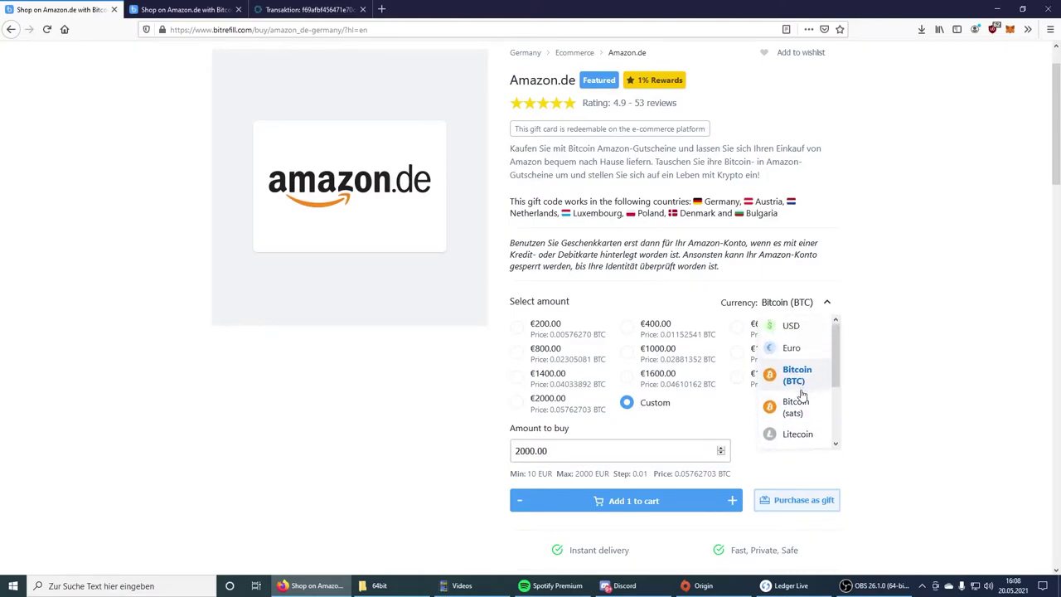
scroll(798, 373, "down", 3)
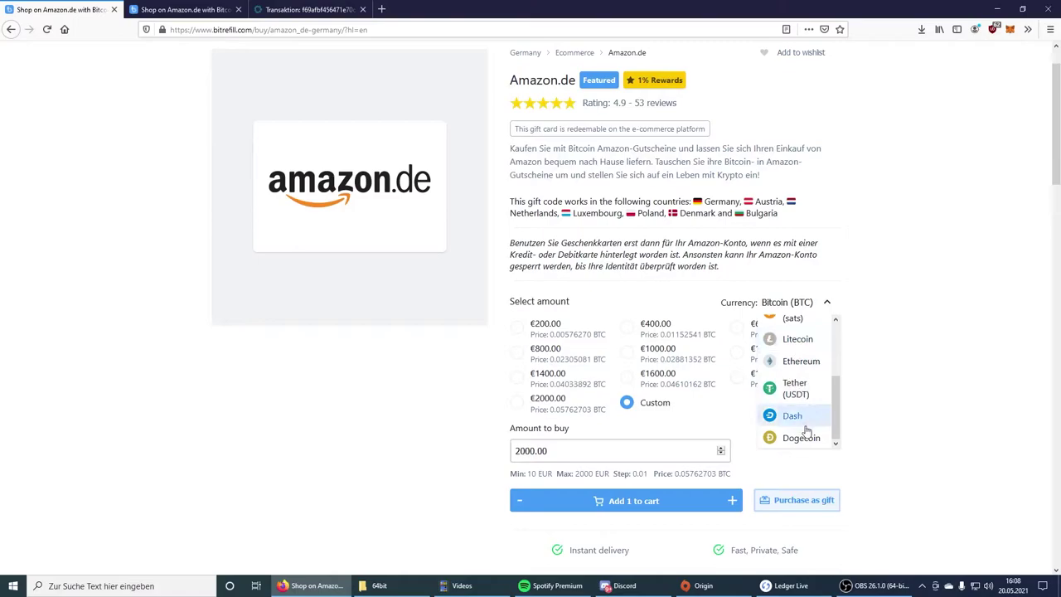
scroll(804, 430, "up", 3)
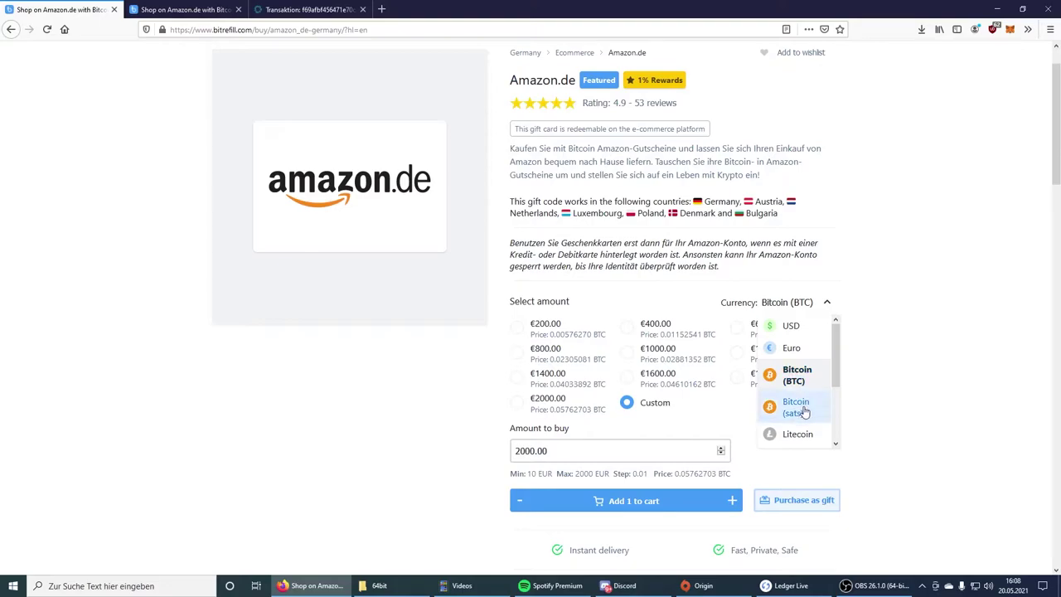
left_click(802, 406)
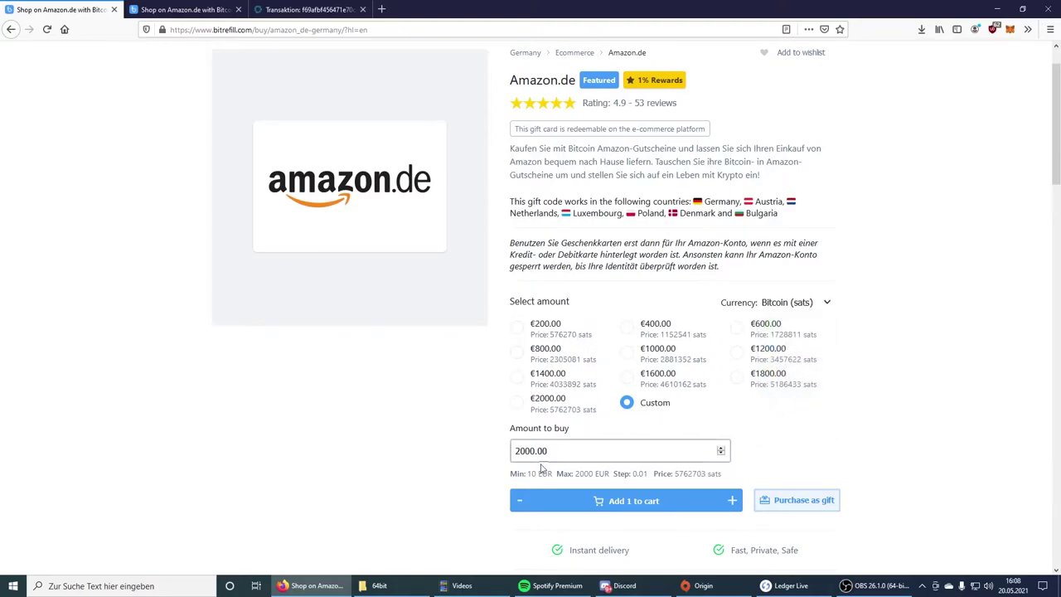
Step: Set the custom gift card amount to 10 EUR and add one card to the cart
double_click(588, 452)
type("10")
left_click(381, 442)
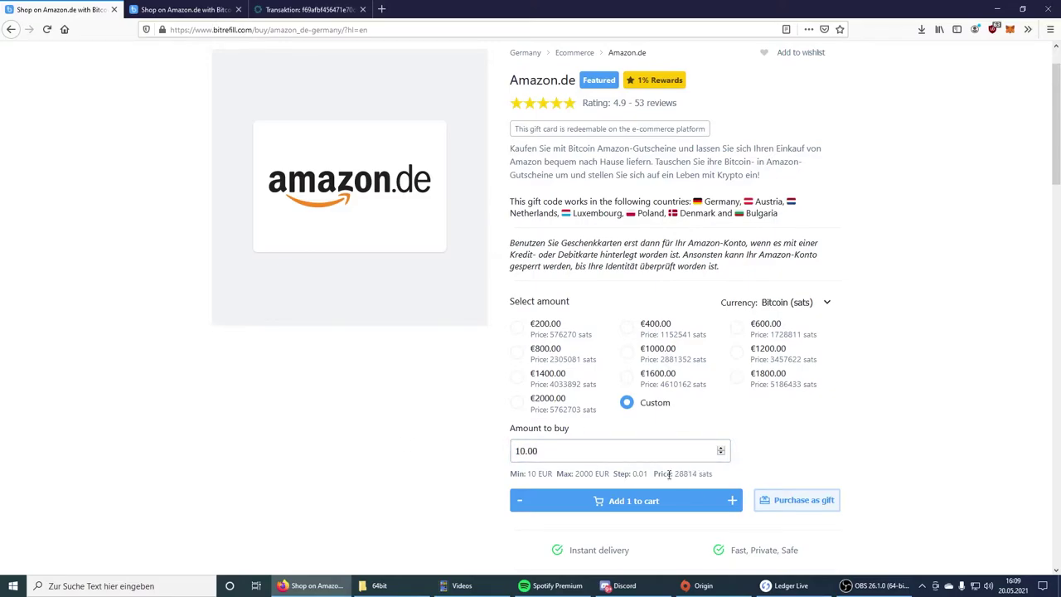
left_click_drag(675, 474, 699, 474)
key("shift+Tab")
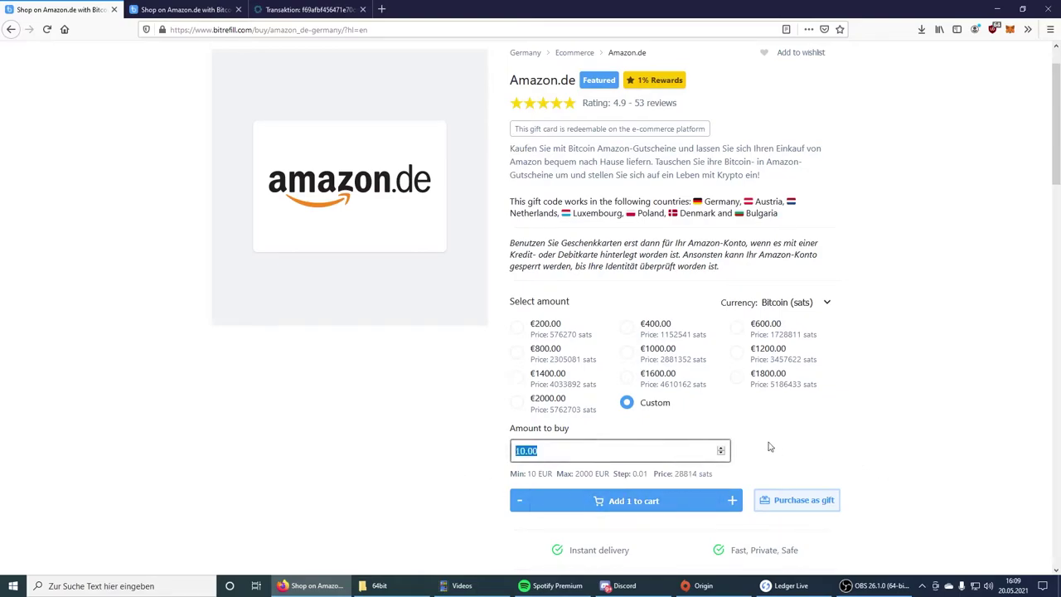
left_click(624, 498)
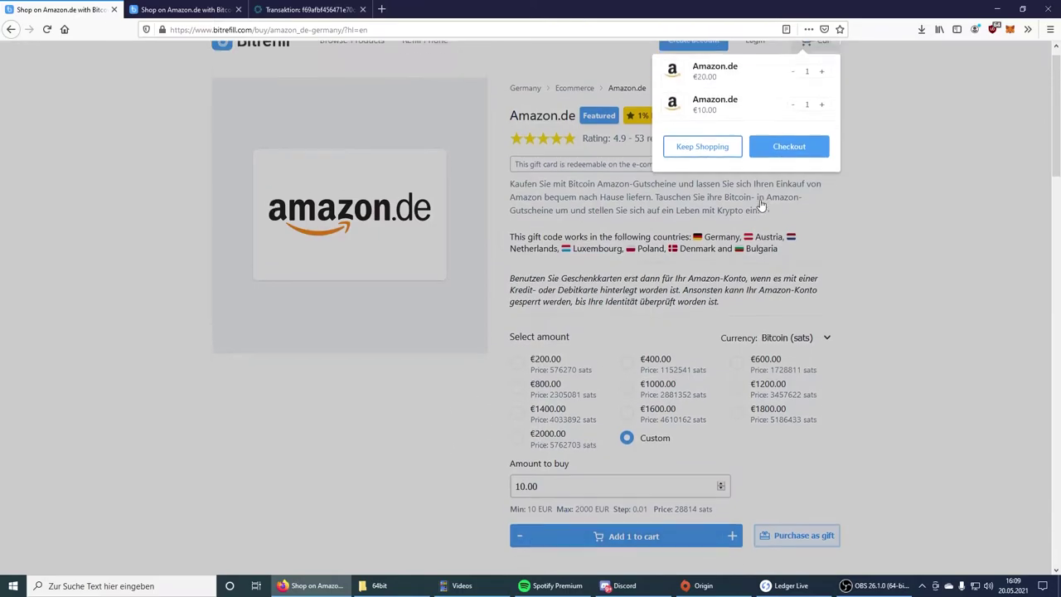
Step: Remove the €20.00 Amazon.de card from the cart and check out, entering the email address for order status updates
left_click(793, 92)
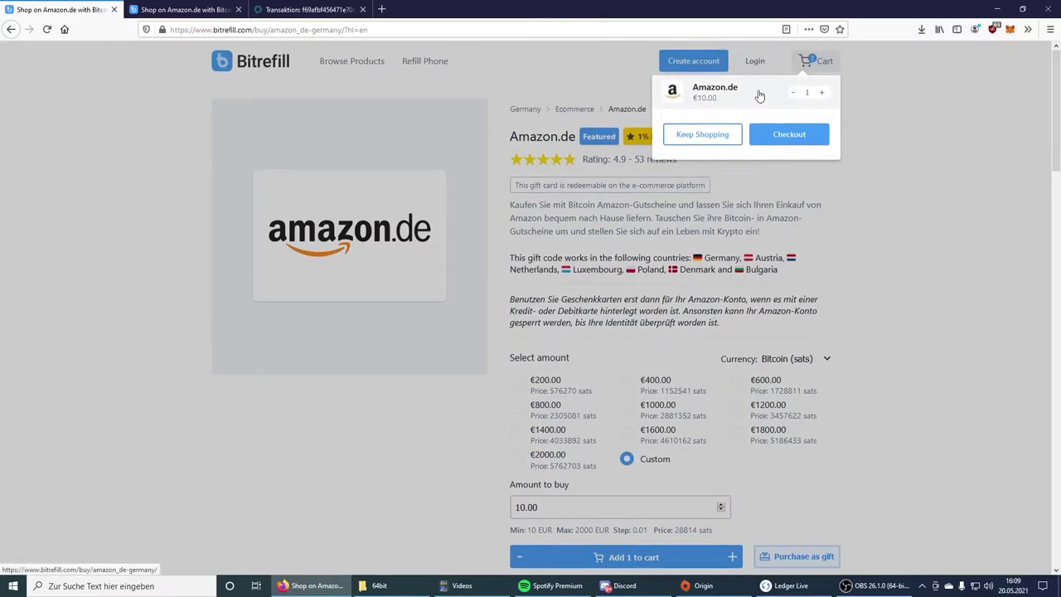
left_click(789, 137)
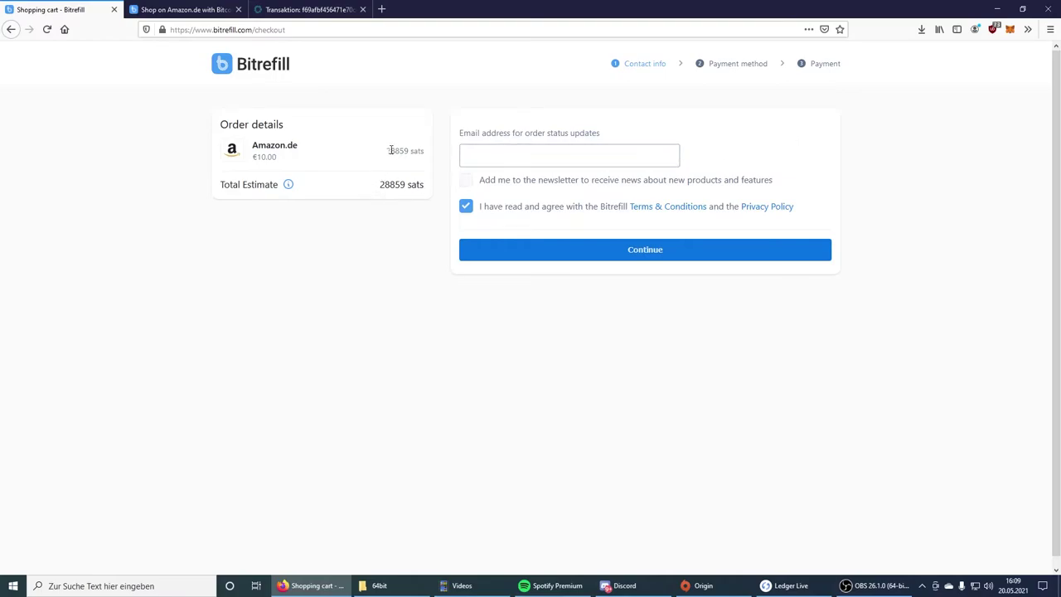
left_click(524, 156)
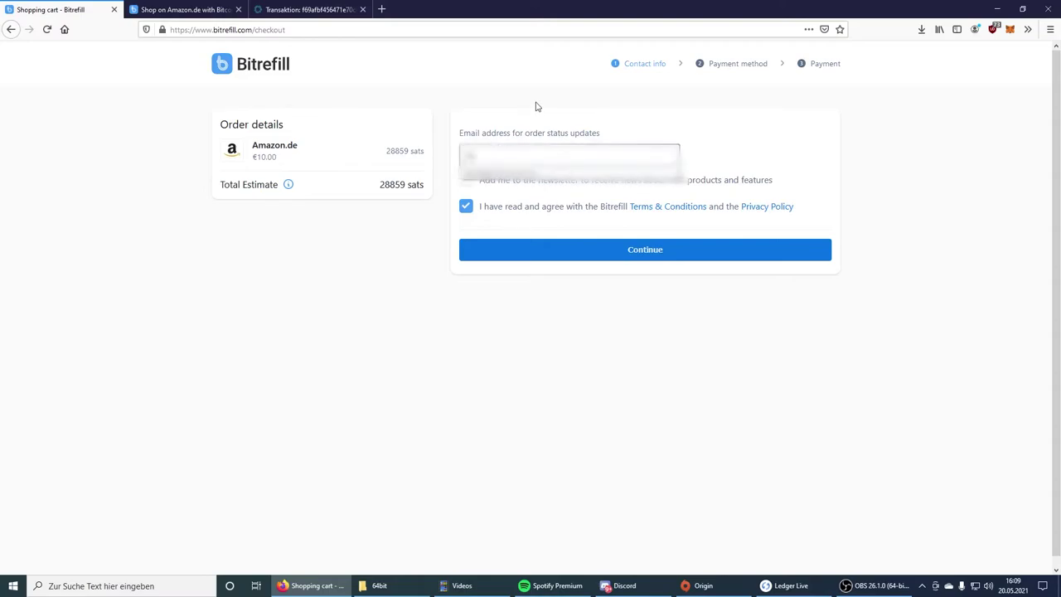
key("ctrl+v")
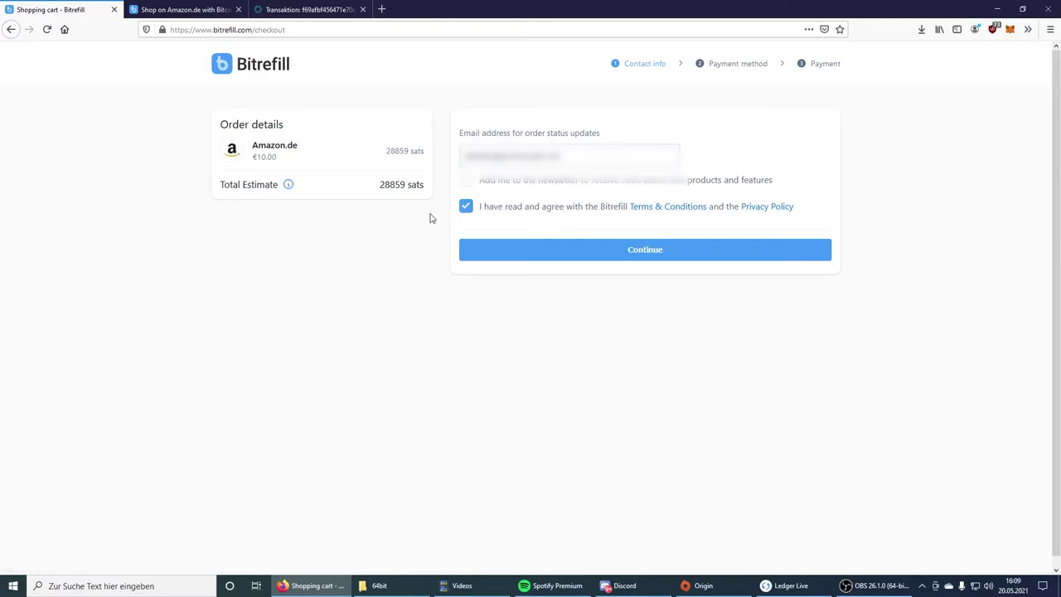
left_click(561, 253)
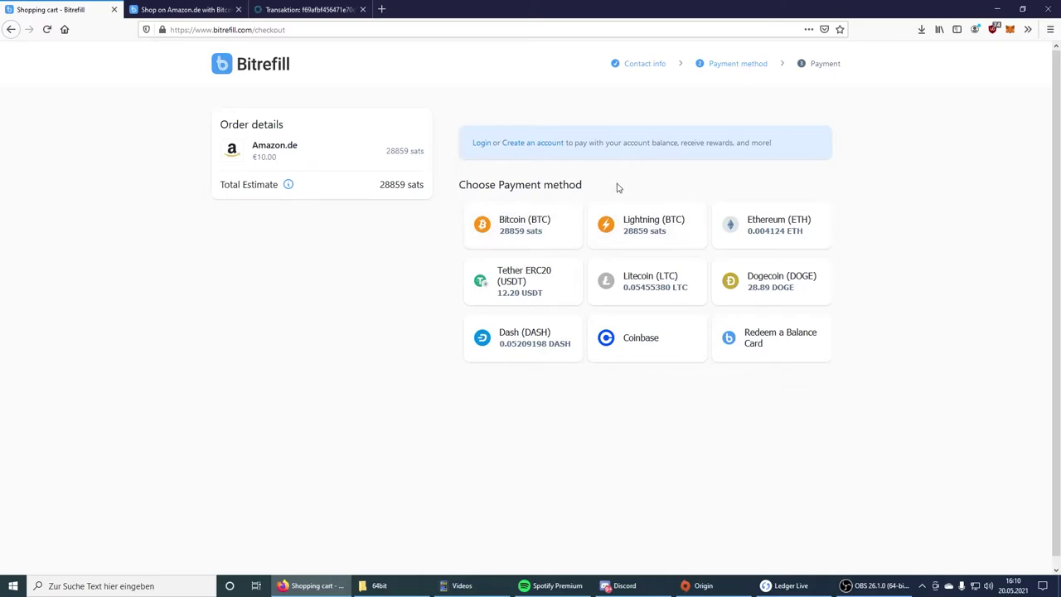
Step: Choose Lightning (BTC) as the payment method and pay the invoice from the mobile wallet
left_click(654, 230)
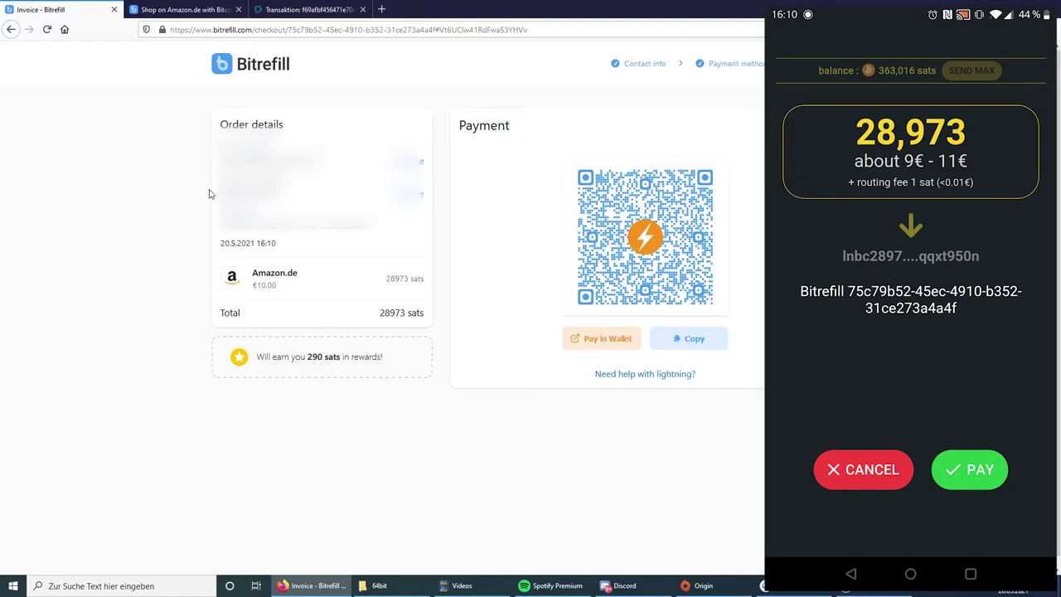
left_click(974, 458)
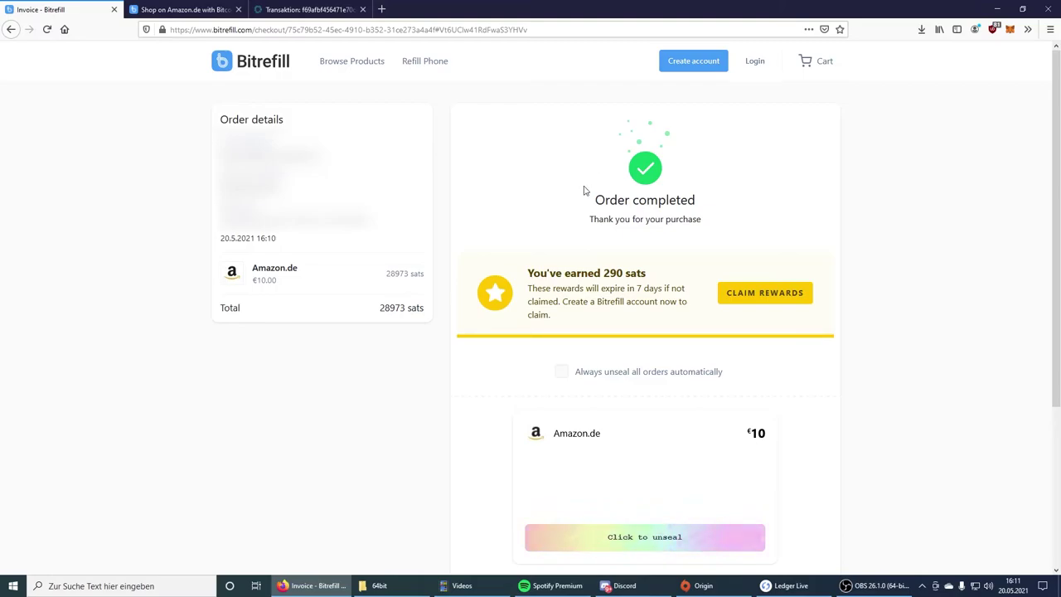
Step: Unseal the purchased €10 Amazon.de gift card and copy its gift card code
scroll(583, 190, "down", 3)
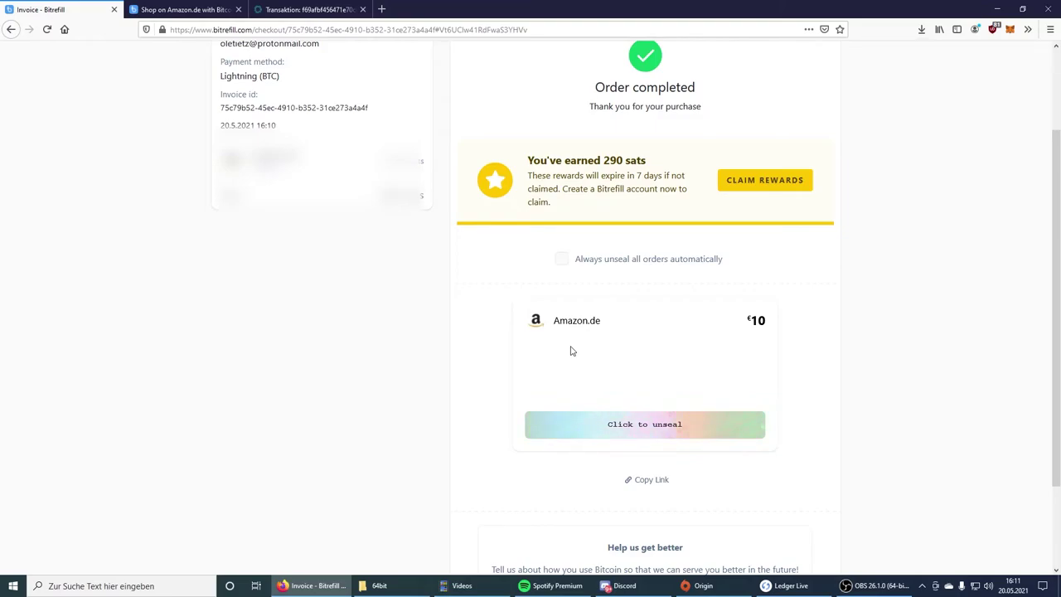
left_click(629, 432)
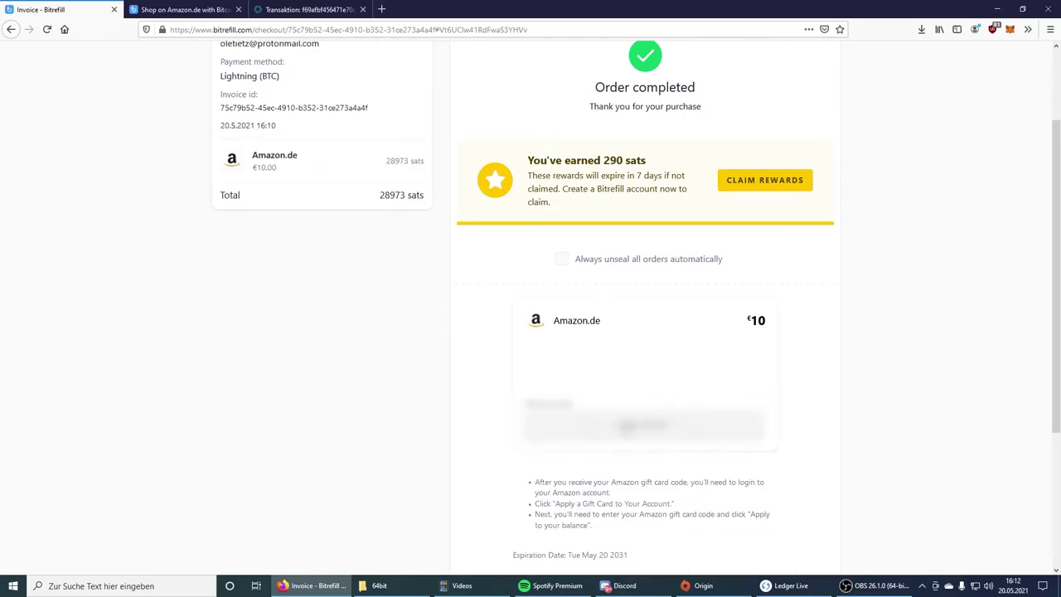
left_click(630, 424)
Step: Open amazon.de in a new browser tab and go to the account's gift card balance page
key("ctrl+t")
type("am")
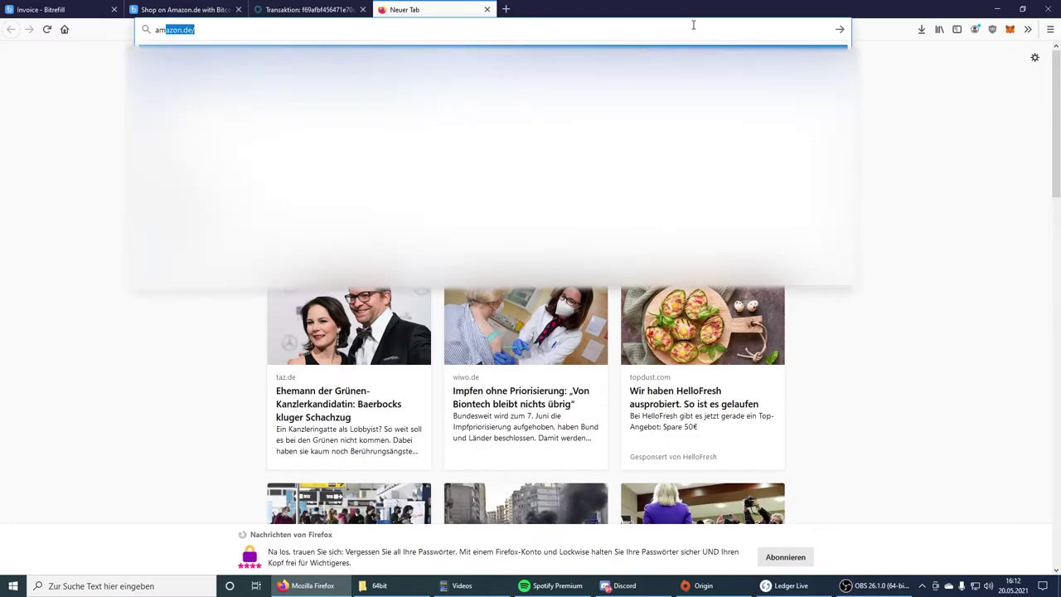
key("Return")
mouse_move(807, 59)
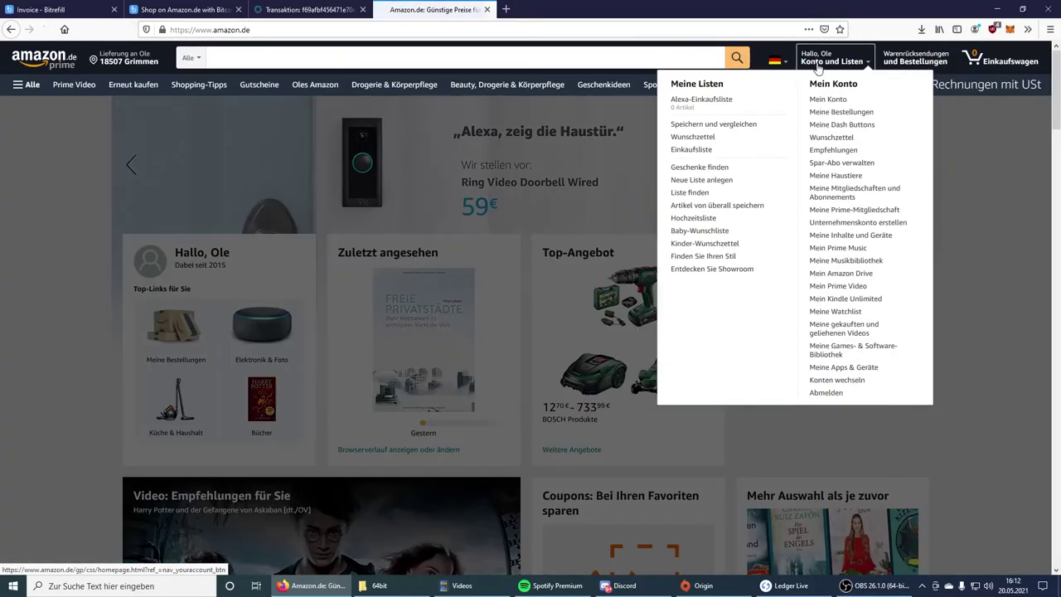
left_click(821, 100)
left_click(705, 222)
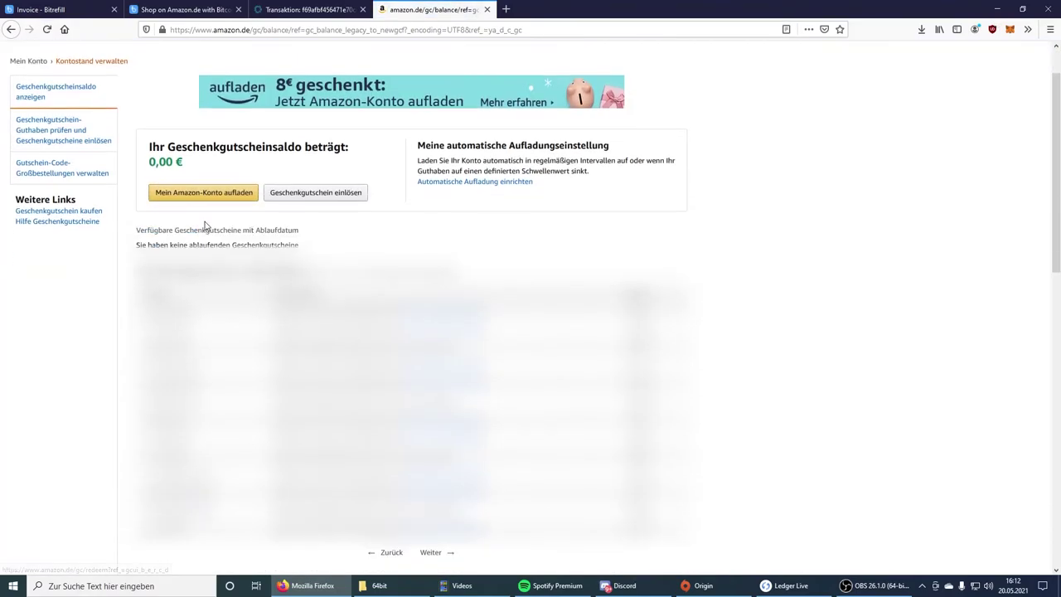
Step: Open the gift card redemption page, paste the gift card code and credit it to the Amazon account
left_click(232, 199)
left_click(11, 29)
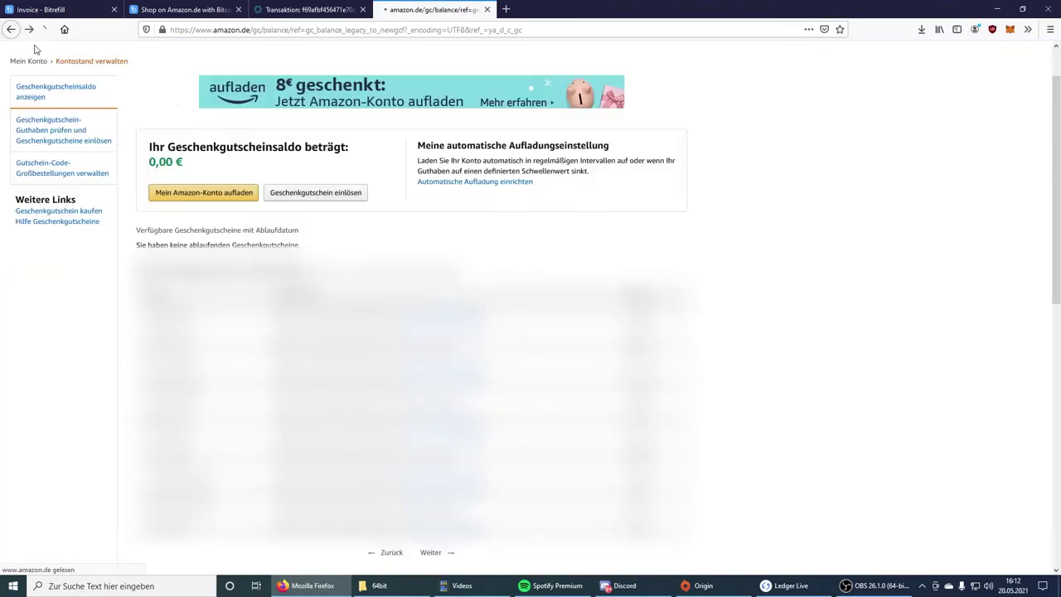
left_click(312, 198)
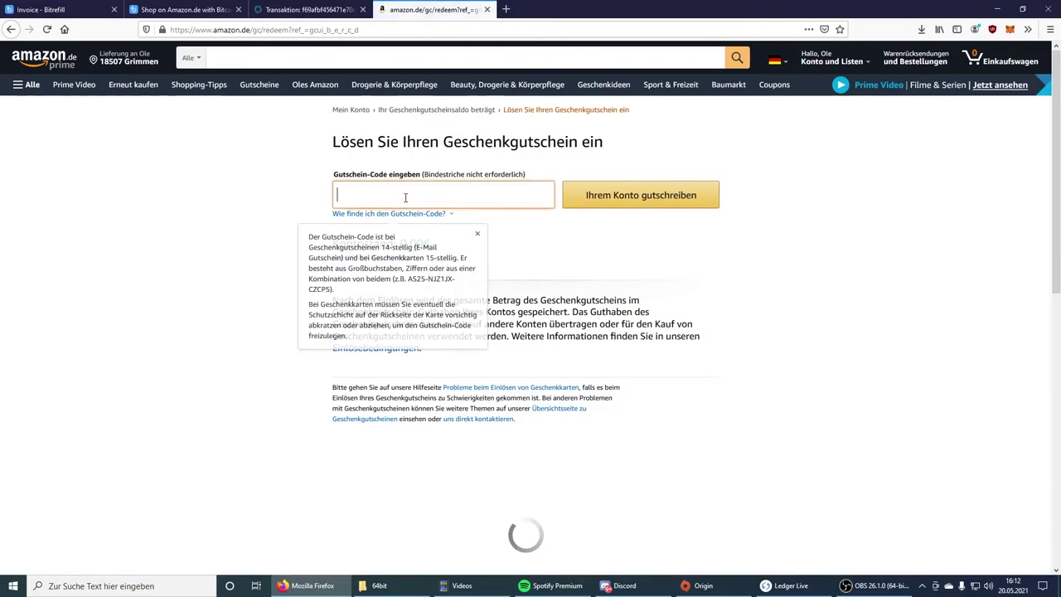
key("ctrl+v")
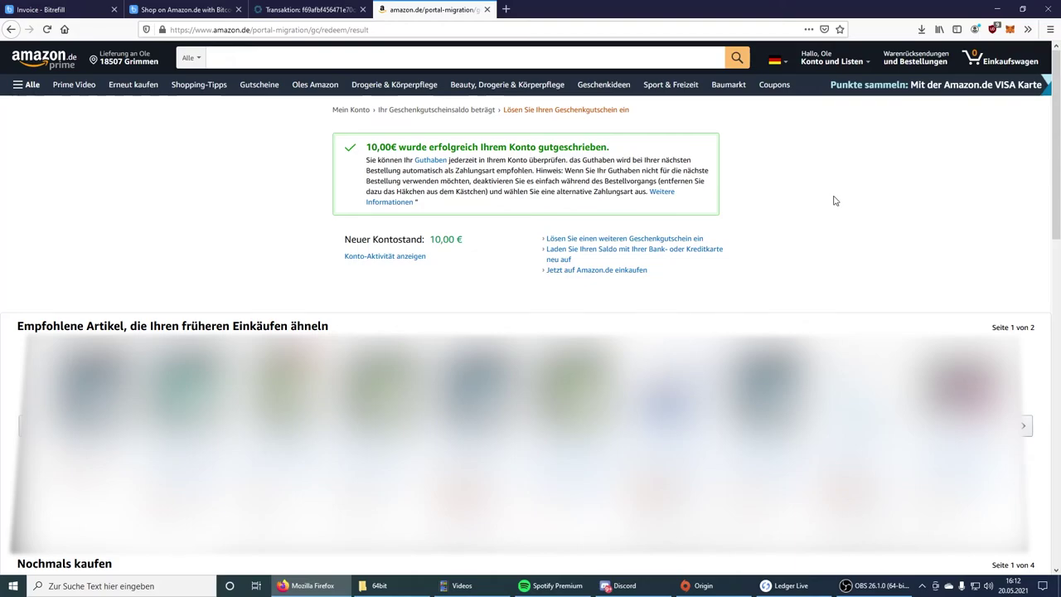
Step: Review the completed Bitrefill order alongside the Amazon.de gift card product page
left_click(66, 6)
scroll(107, 122, "up", 3)
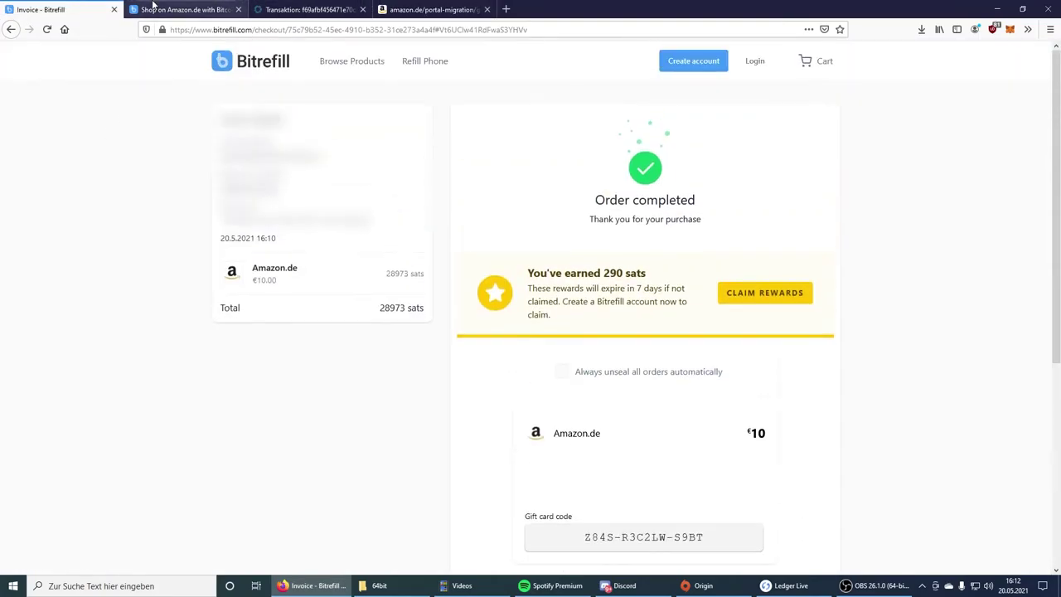
left_click(167, 8)
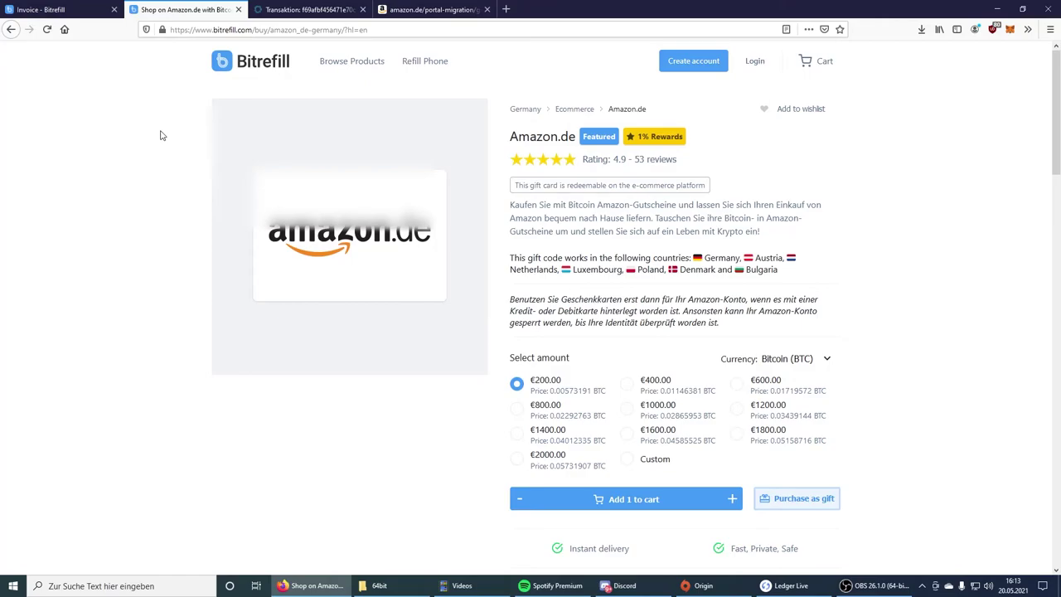
left_click(100, 8)
left_click(178, 9)
left_click(50, 9)
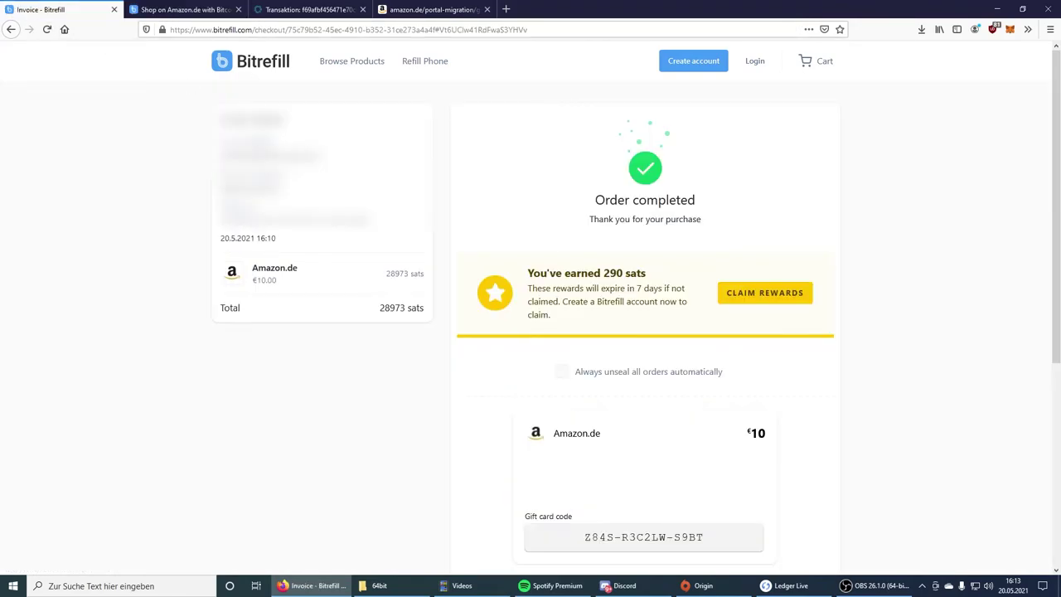